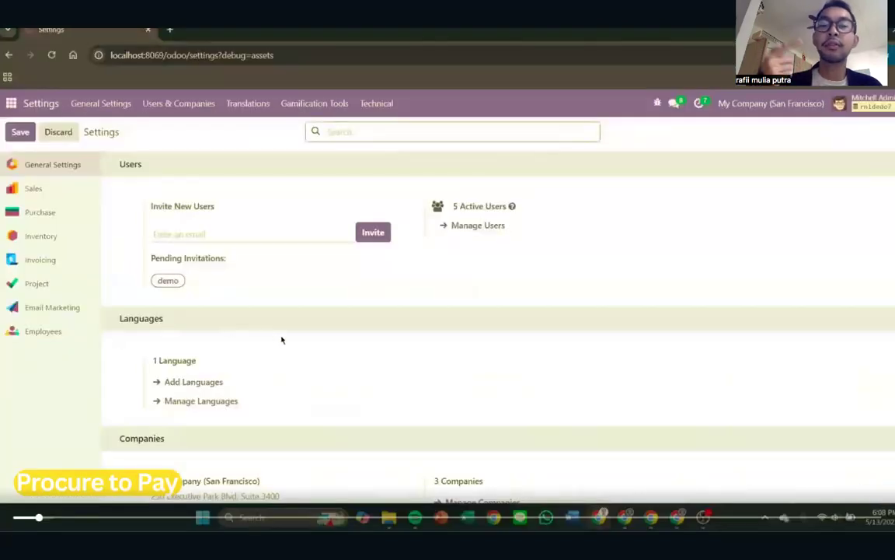
- Look through the general settings and open the list of internal users
{"action": "scroll", "coordinate": [282, 339], "scroll_direction": "down", "scroll_amount": 7}
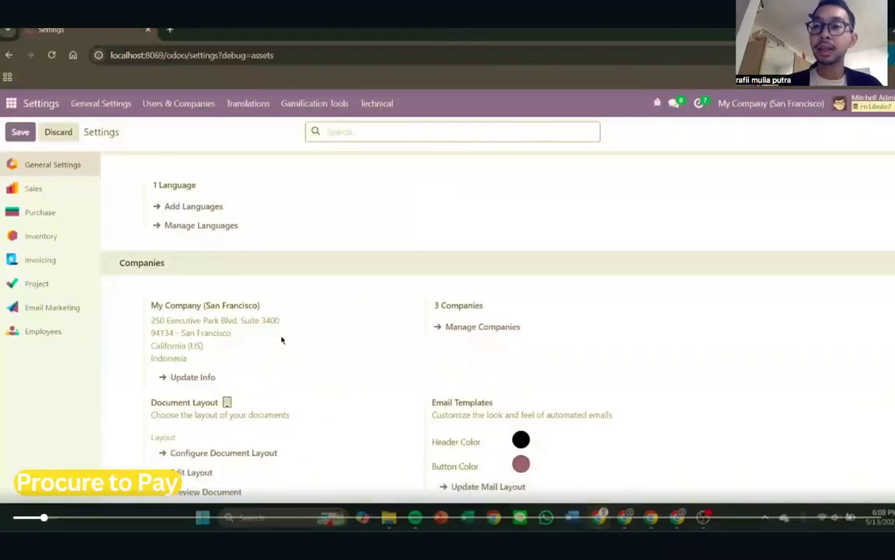
{"action": "scroll", "coordinate": [282, 340], "scroll_direction": "down", "scroll_amount": 10}
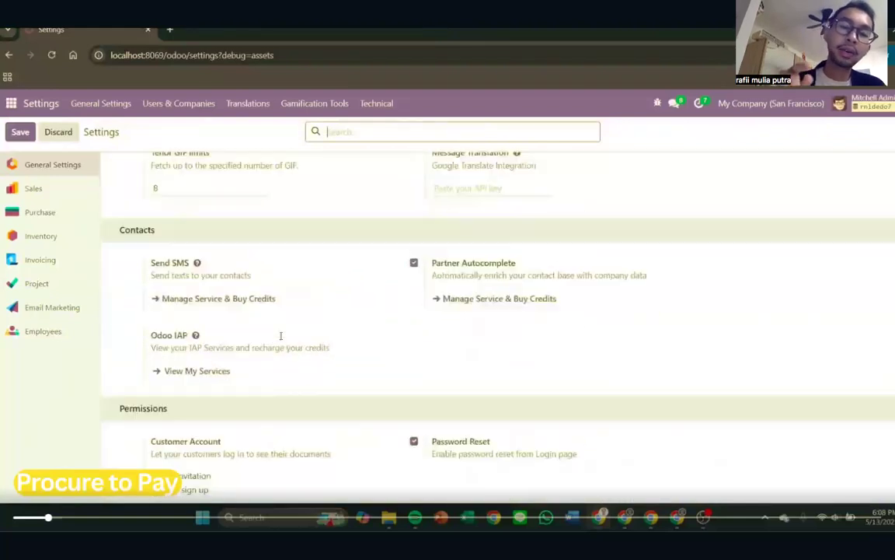
{"action": "scroll", "coordinate": [282, 340], "scroll_direction": "down", "scroll_amount": 10}
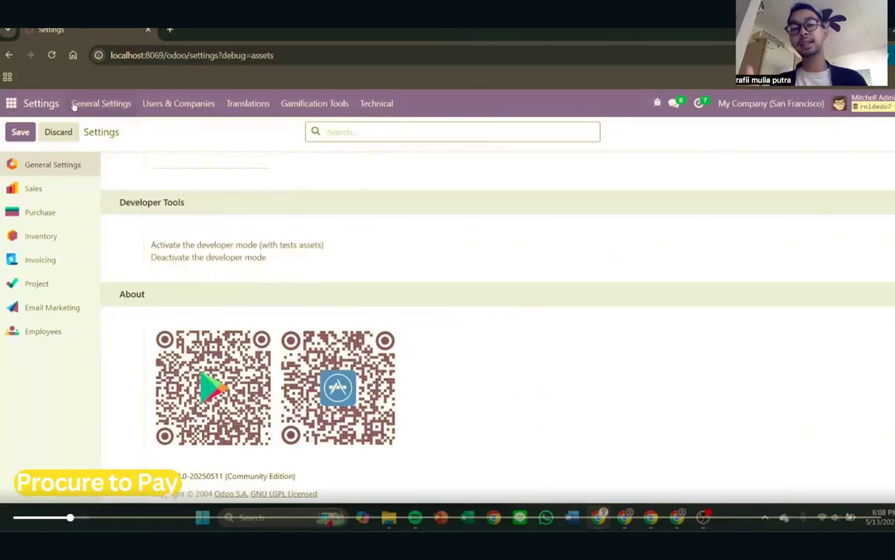
{"action": "left_click", "coordinate": [180, 104]}
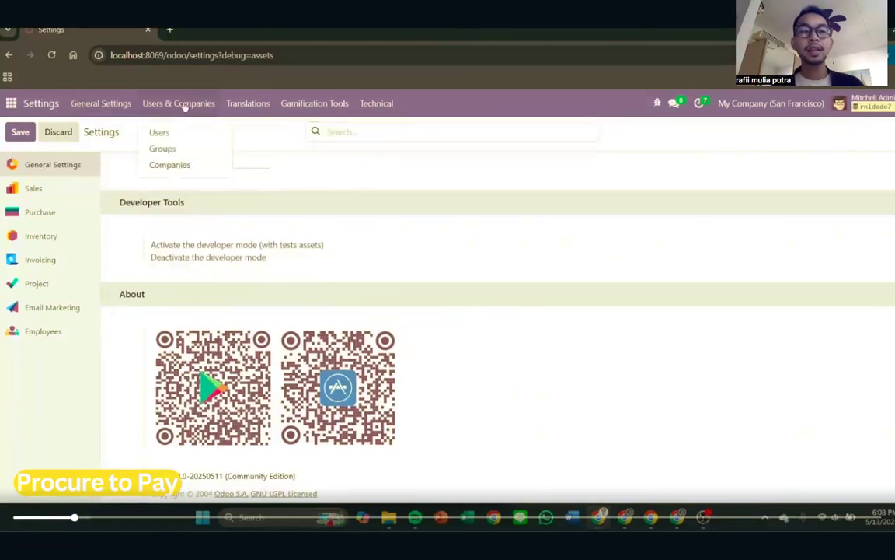
{"action": "left_click", "coordinate": [176, 134]}
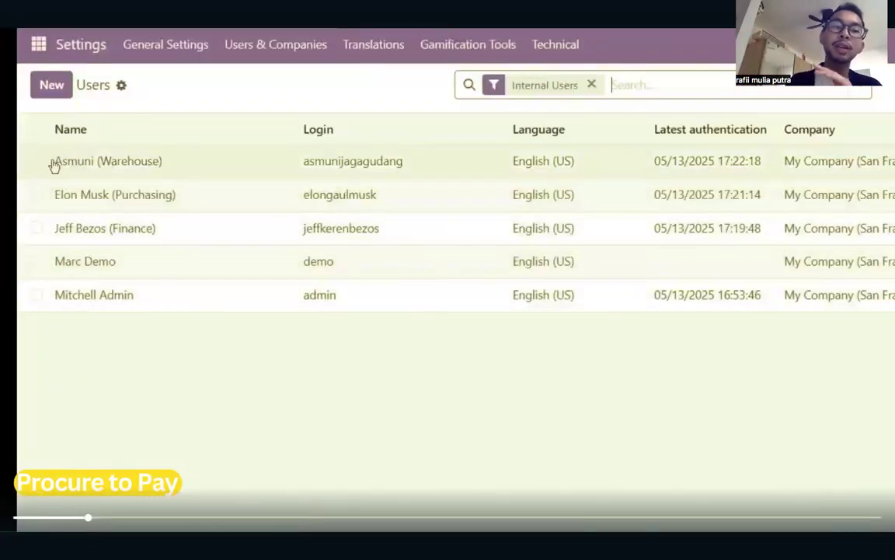
- Review the access-rights fields on a blank new-user form, and return to the user list without creating a user
{"action": "left_click", "coordinate": [52, 87]}
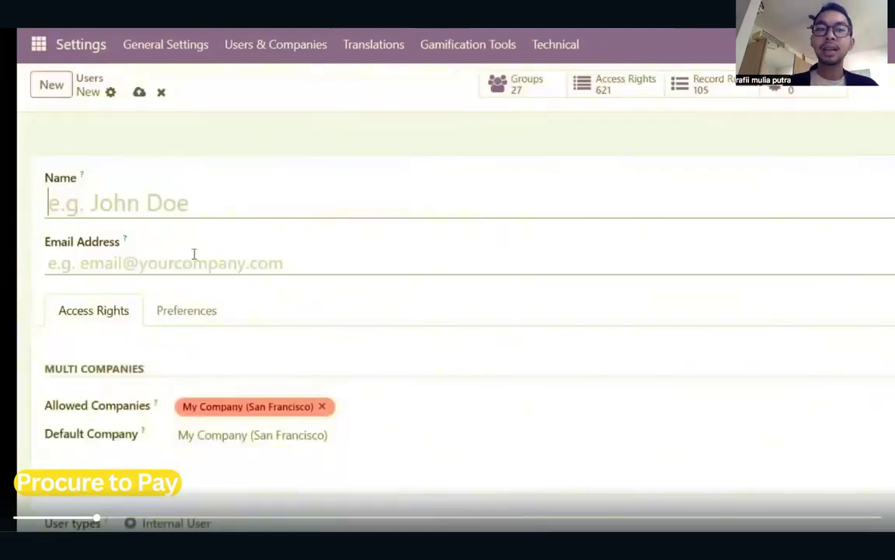
{"action": "scroll", "coordinate": [194, 256], "scroll_direction": "down", "scroll_amount": 1}
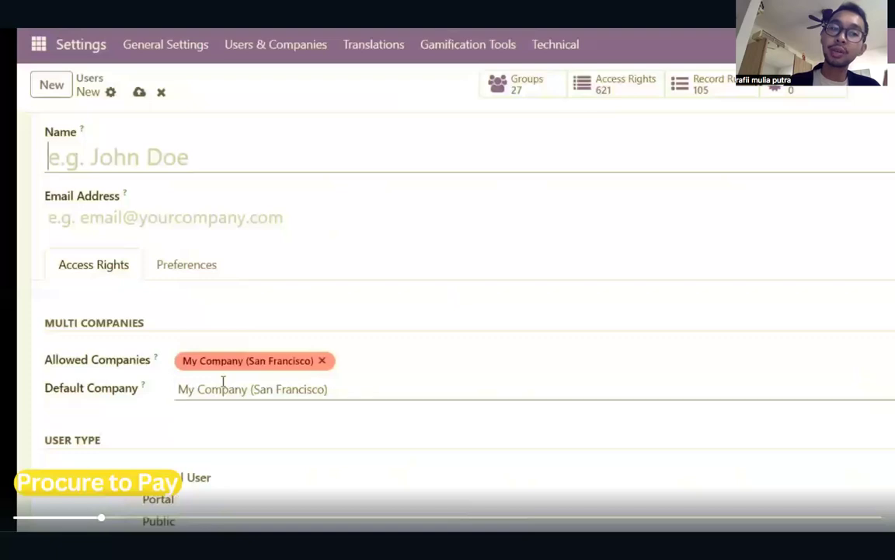
{"action": "scroll", "coordinate": [223, 383], "scroll_direction": "down", "scroll_amount": 5}
{"action": "scroll", "coordinate": [225, 387], "scroll_direction": "down", "scroll_amount": 5}
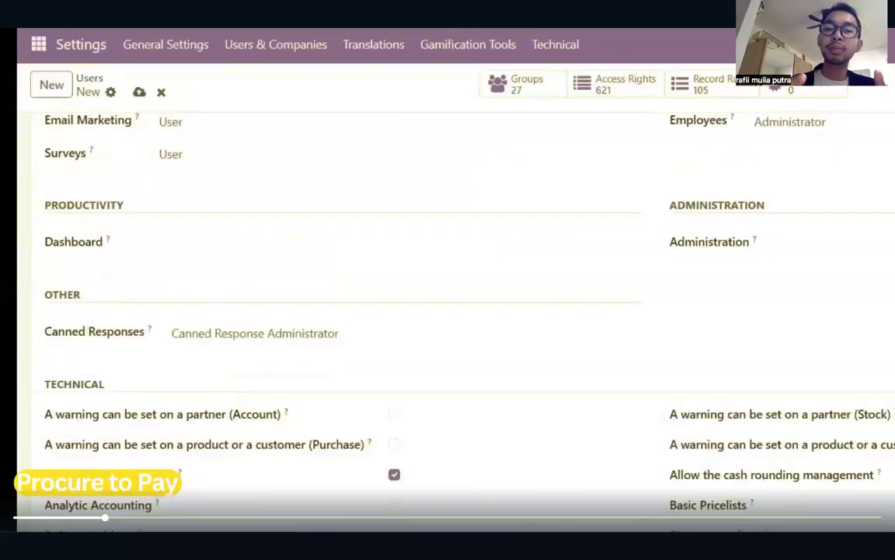
{"action": "left_click", "coordinate": [278, 48]}
{"action": "left_click", "coordinate": [272, 86]}
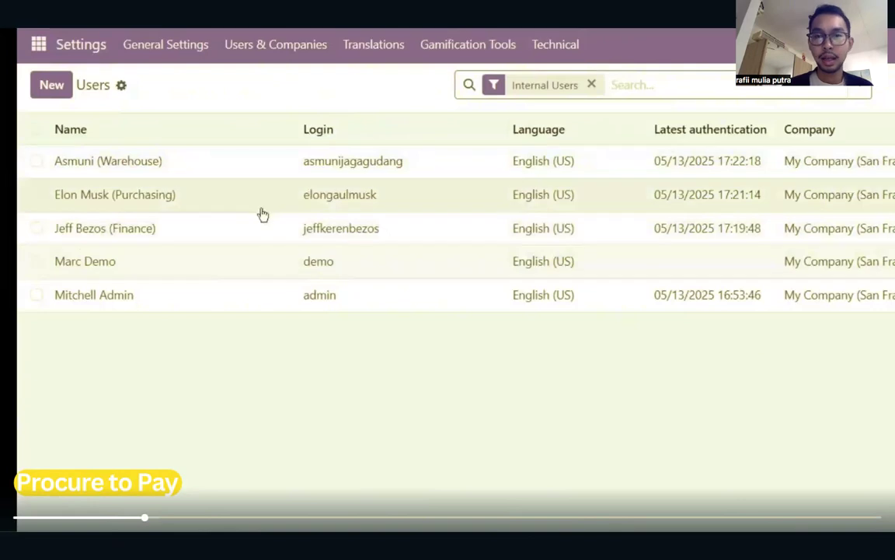
- Examine the warehouse user's access rights, including the Inventory role, and return to the user list
{"action": "left_click", "coordinate": [133, 164]}
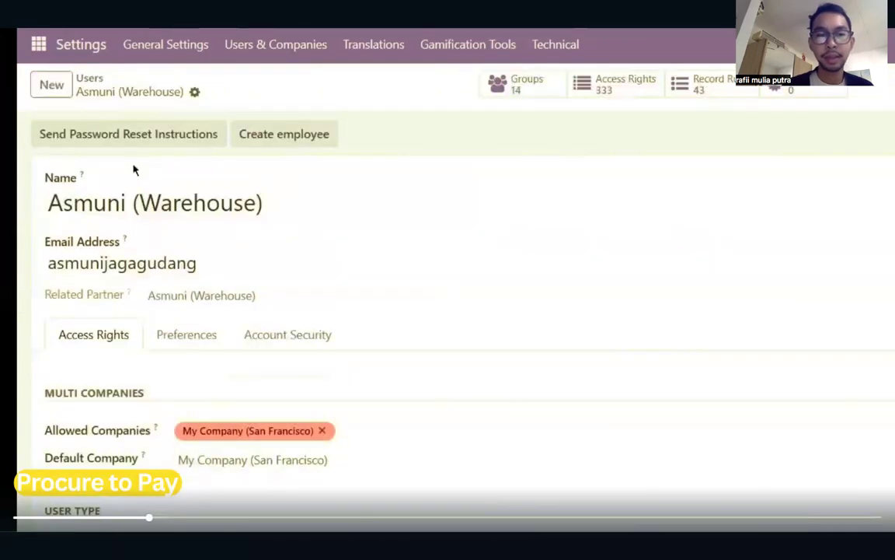
{"action": "scroll", "coordinate": [515, 414], "scroll_direction": "down", "scroll_amount": 1}
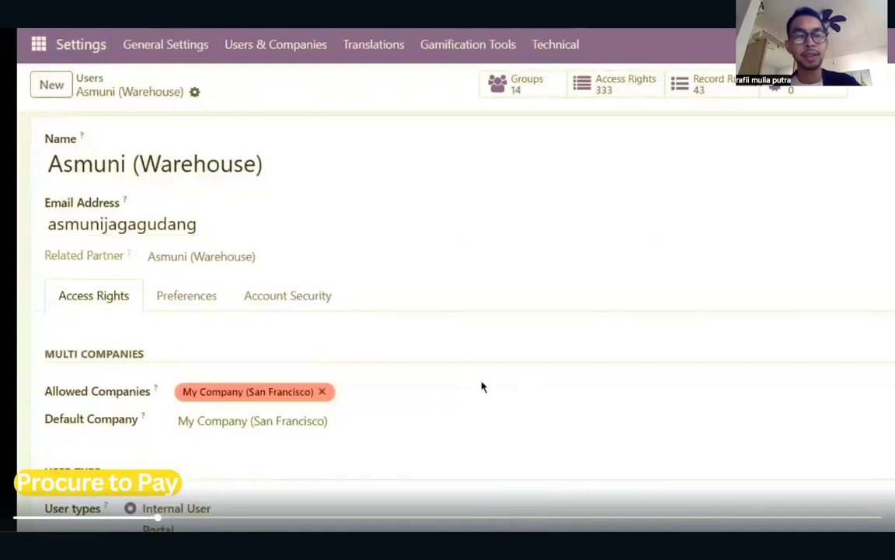
{"action": "scroll", "coordinate": [482, 386], "scroll_direction": "down", "scroll_amount": 6}
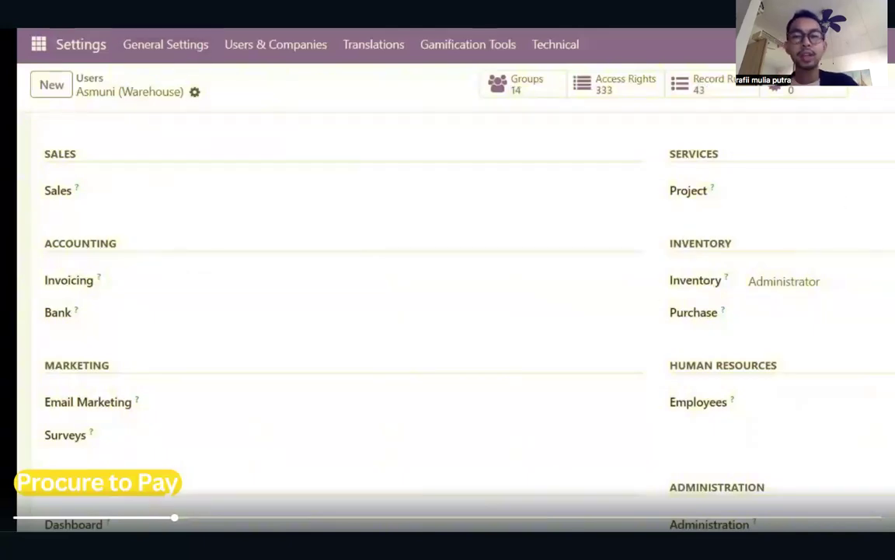
{"action": "left_click", "coordinate": [89, 79]}
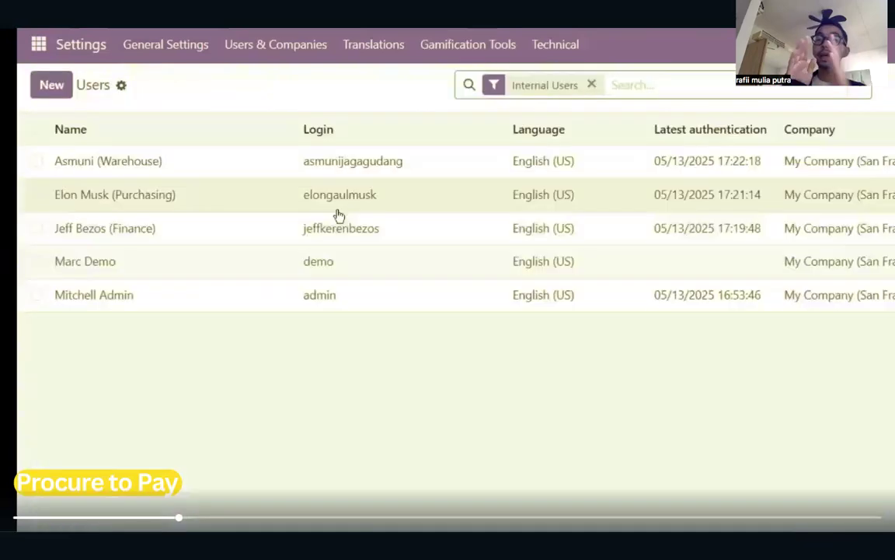
- Examine the purchasing user's Inventory and Purchase access rights, and return to the user list
{"action": "left_click", "coordinate": [172, 205]}
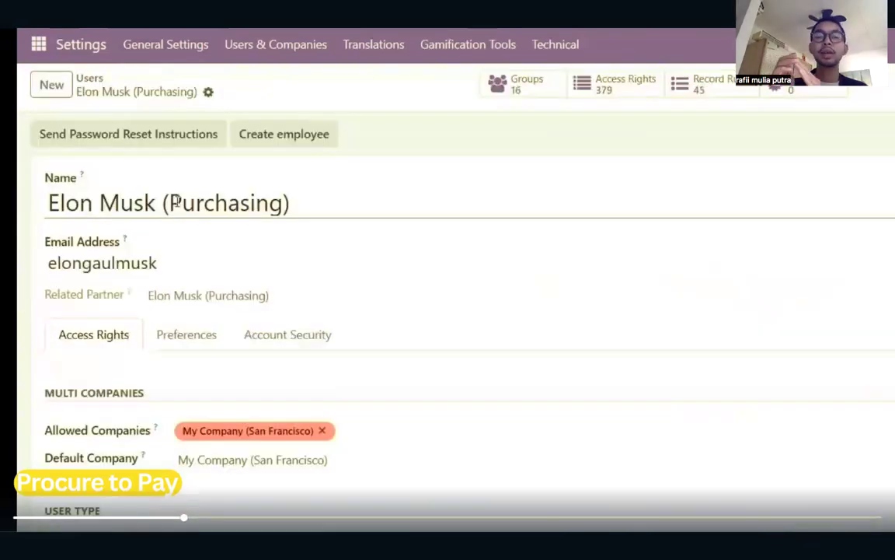
{"action": "scroll", "coordinate": [518, 400], "scroll_direction": "down", "scroll_amount": 1}
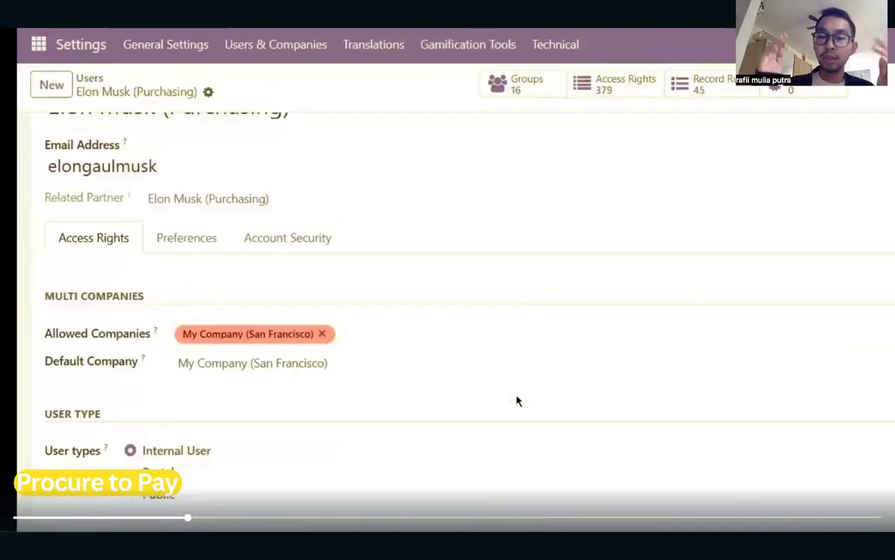
{"action": "scroll", "coordinate": [518, 400], "scroll_direction": "down", "scroll_amount": 4}
{"action": "scroll", "coordinate": [518, 401], "scroll_direction": "down", "scroll_amount": 1}
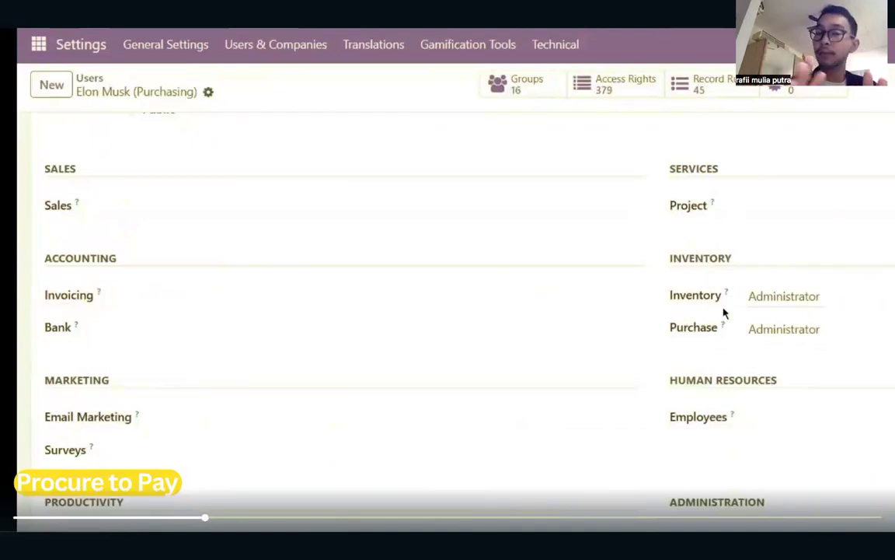
{"action": "left_click", "coordinate": [300, 36]}
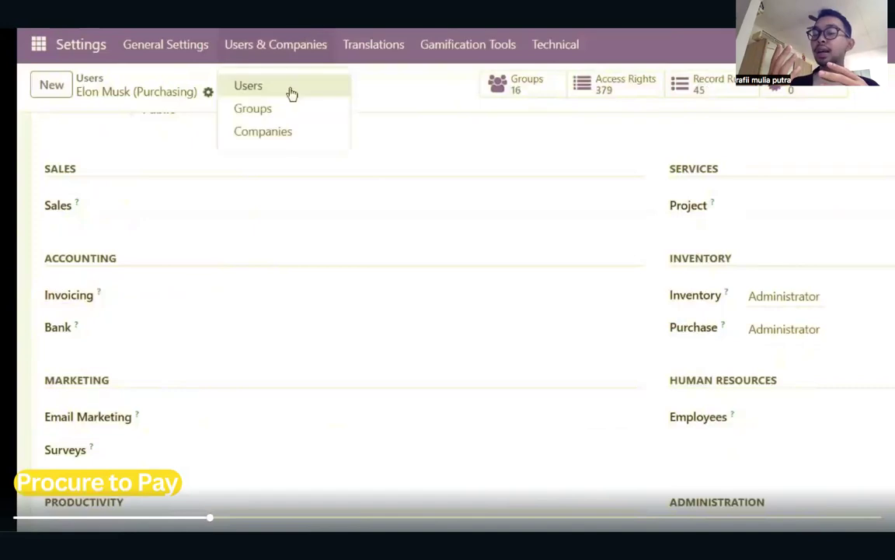
{"action": "left_click", "coordinate": [290, 93]}
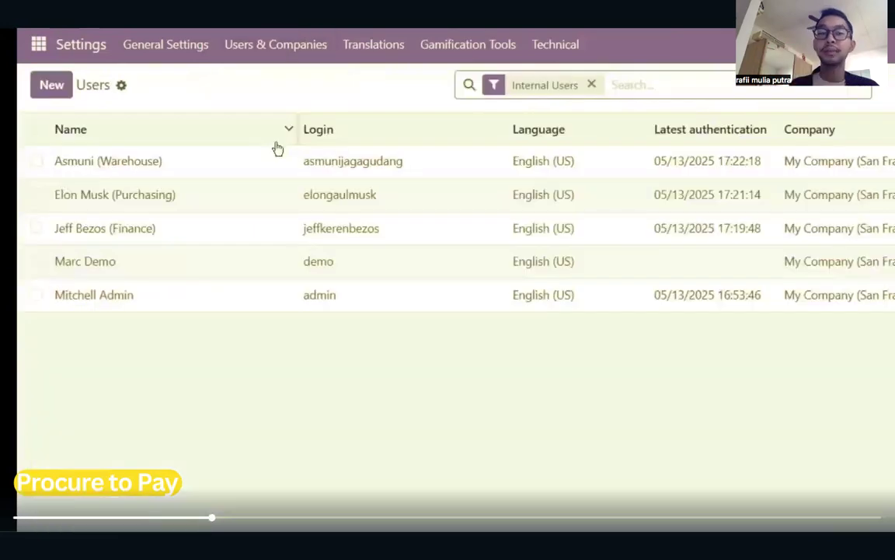
- Examine the finance user's Invoicing and Bank access rights, and return to the user list
{"action": "left_click", "coordinate": [126, 233]}
{"action": "scroll", "coordinate": [629, 450], "scroll_direction": "down", "scroll_amount": 1}
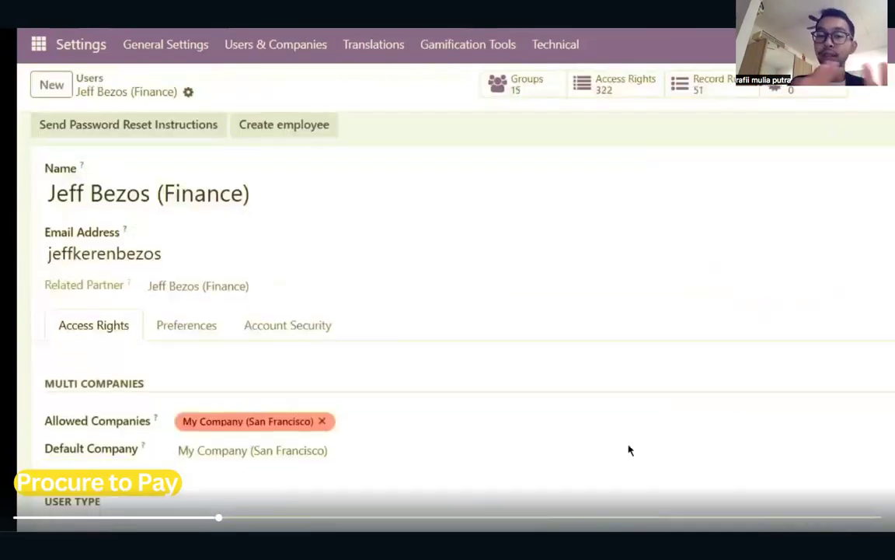
{"action": "scroll", "coordinate": [629, 450], "scroll_direction": "down", "scroll_amount": 3}
{"action": "scroll", "coordinate": [629, 450], "scroll_direction": "down", "scroll_amount": 1}
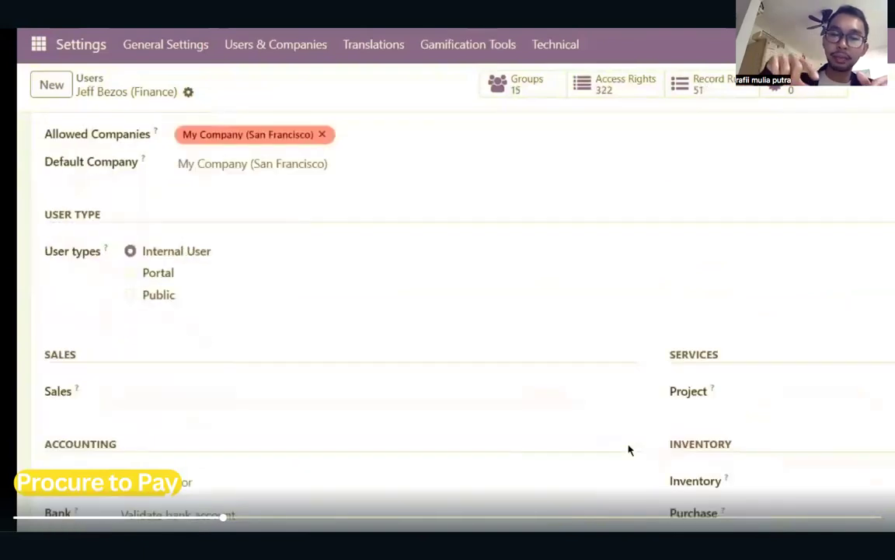
{"action": "scroll", "coordinate": [629, 450], "scroll_direction": "down", "scroll_amount": 3}
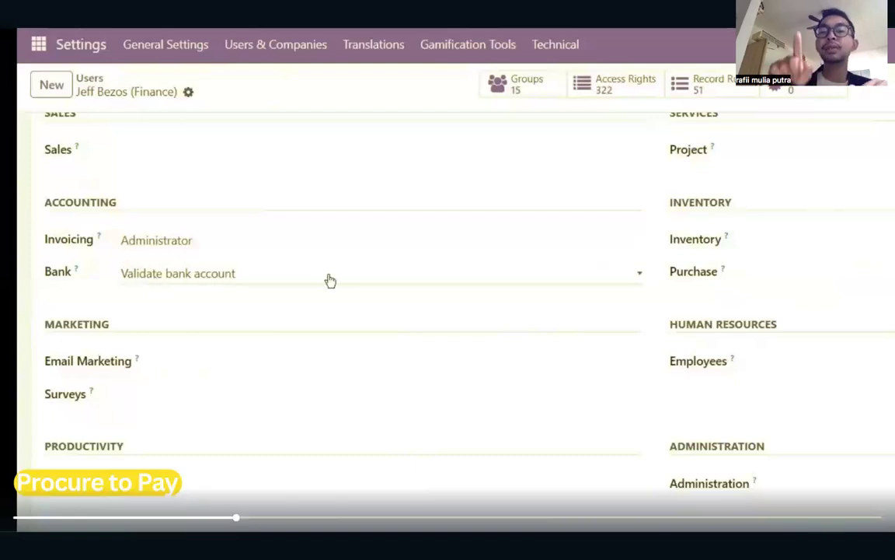
{"action": "scroll", "coordinate": [383, 287], "scroll_direction": "up", "scroll_amount": 1}
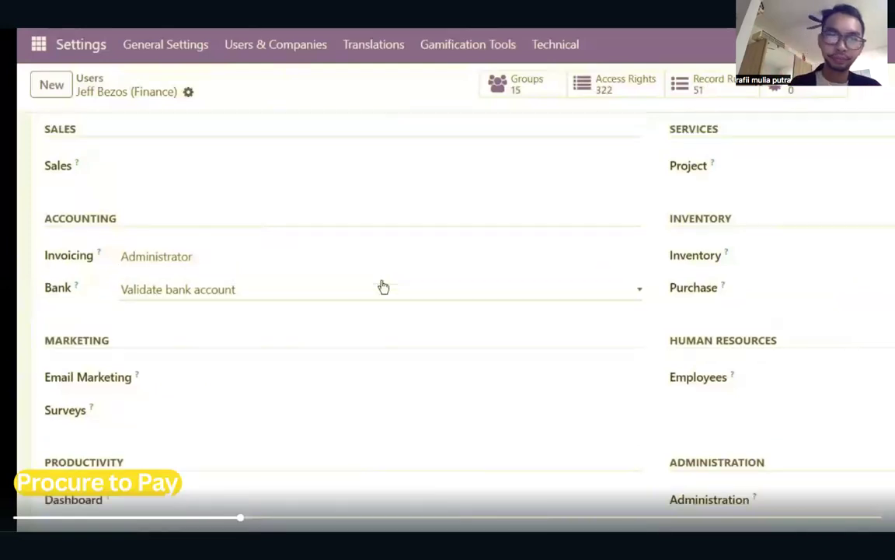
{"action": "scroll", "coordinate": [383, 287], "scroll_direction": "up", "scroll_amount": 1}
{"action": "scroll", "coordinate": [384, 287], "scroll_direction": "down", "scroll_amount": 1}
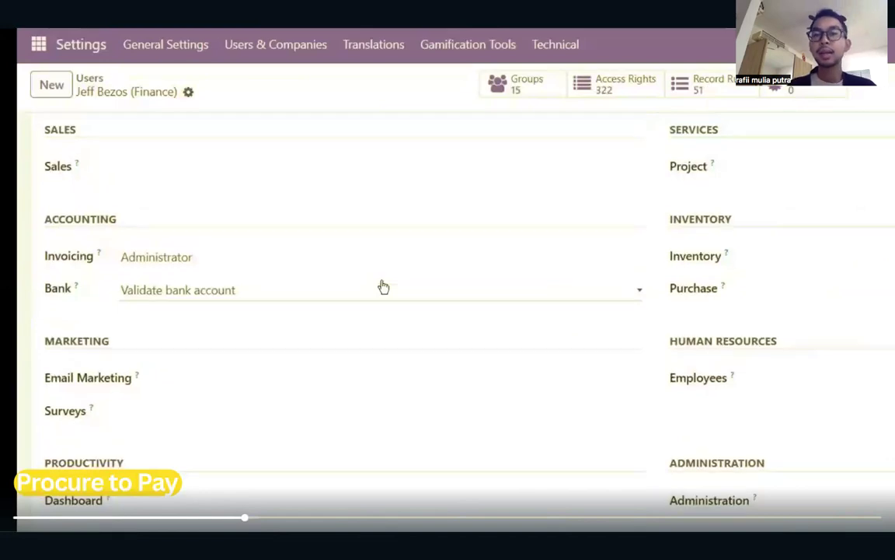
{"action": "scroll", "coordinate": [383, 287], "scroll_direction": "up", "scroll_amount": 4}
{"action": "scroll", "coordinate": [292, 272], "scroll_direction": "up", "scroll_amount": 1}
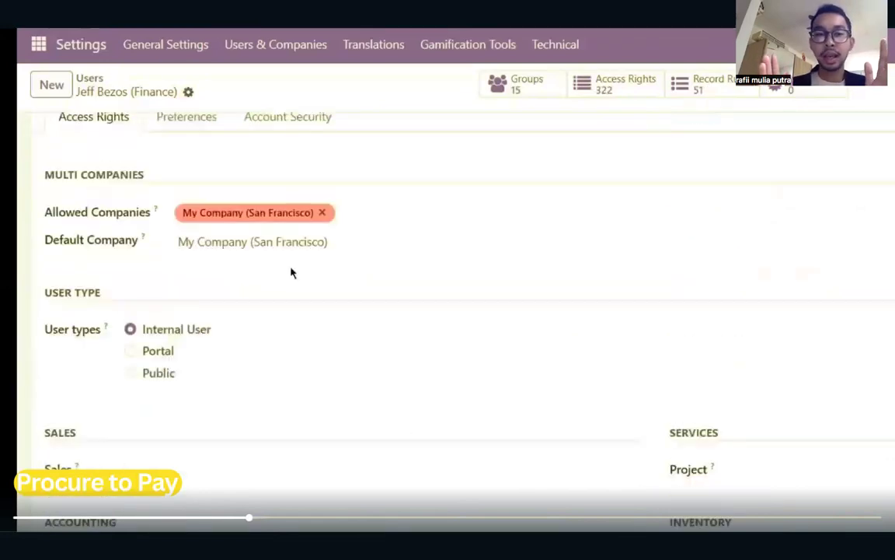
{"action": "scroll", "coordinate": [292, 272], "scroll_direction": "up", "scroll_amount": 3}
{"action": "left_click", "coordinate": [265, 50]}
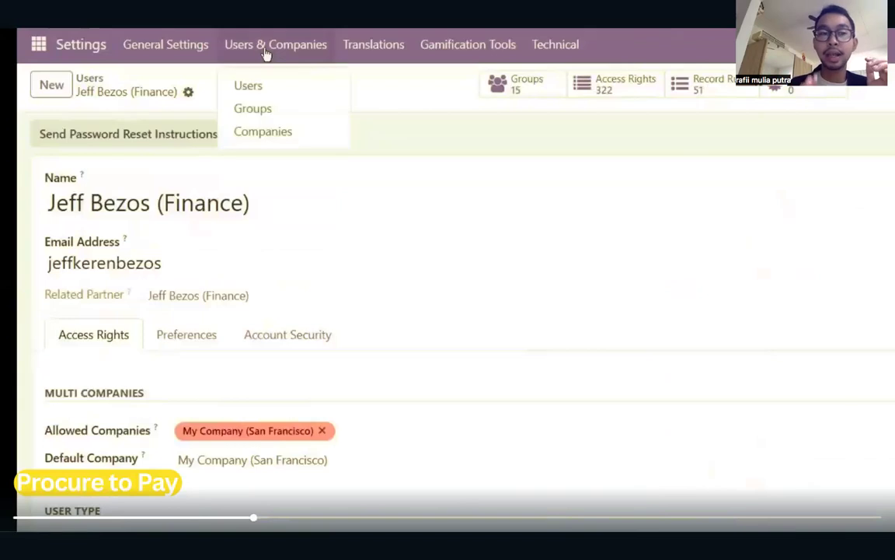
{"action": "left_click", "coordinate": [248, 85]}
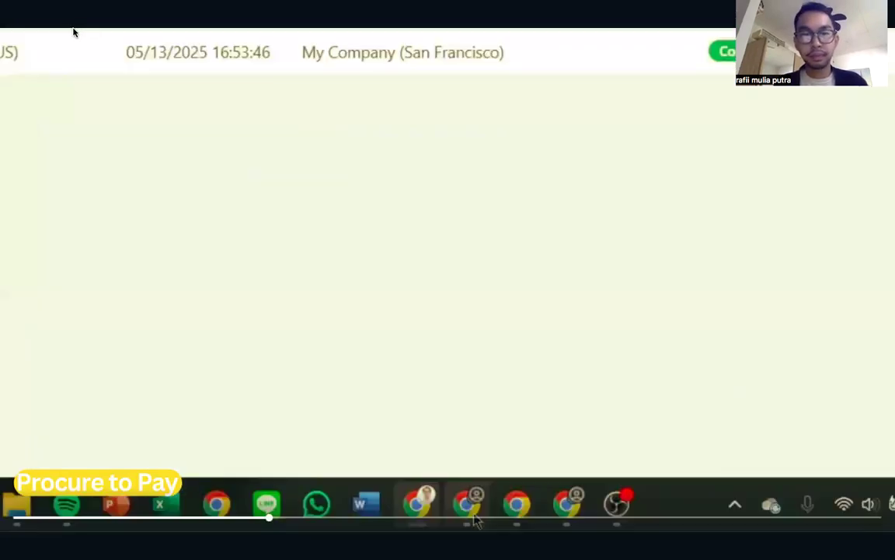
- Email the request for quotation for Sensor suhu industri to PT Solusi Hijau with its PDF attached
{"action": "mouse_move", "coordinate": [467, 505]}
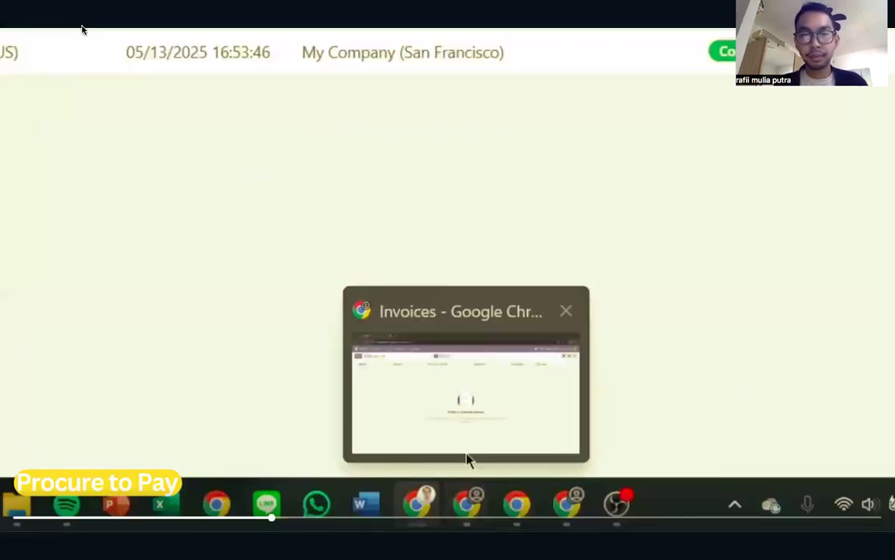
{"action": "mouse_move", "coordinate": [484, 401]}
{"action": "left_click", "coordinate": [380, 141]}
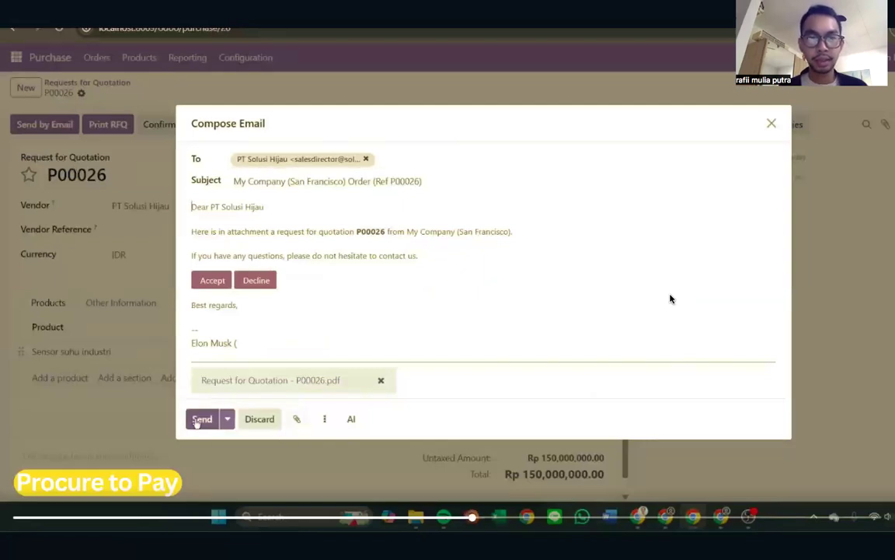
{"action": "left_click", "coordinate": [199, 419]}
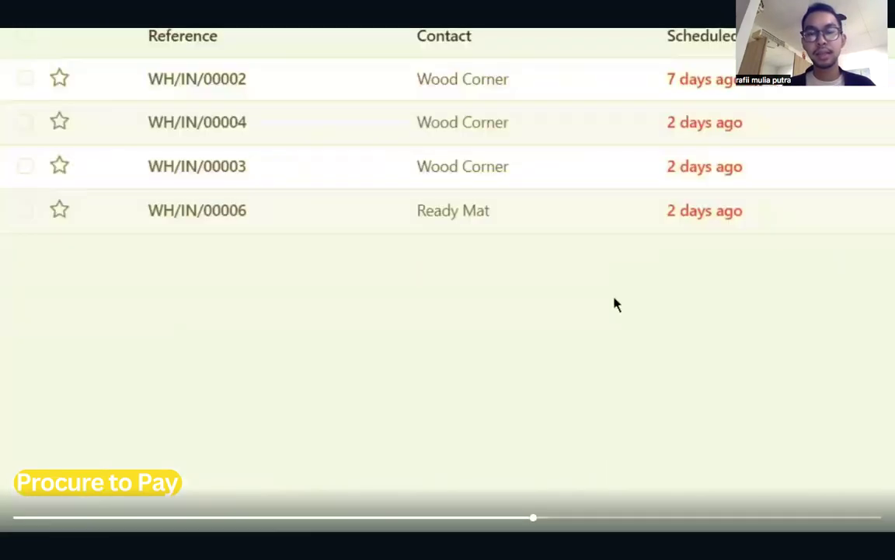
- Return from the receipts list to the Inventory Overview, and confirm the PT Solusi Hijau quotation as a purchase order in the purchasing window
{"action": "left_click", "coordinate": [12, 60]}
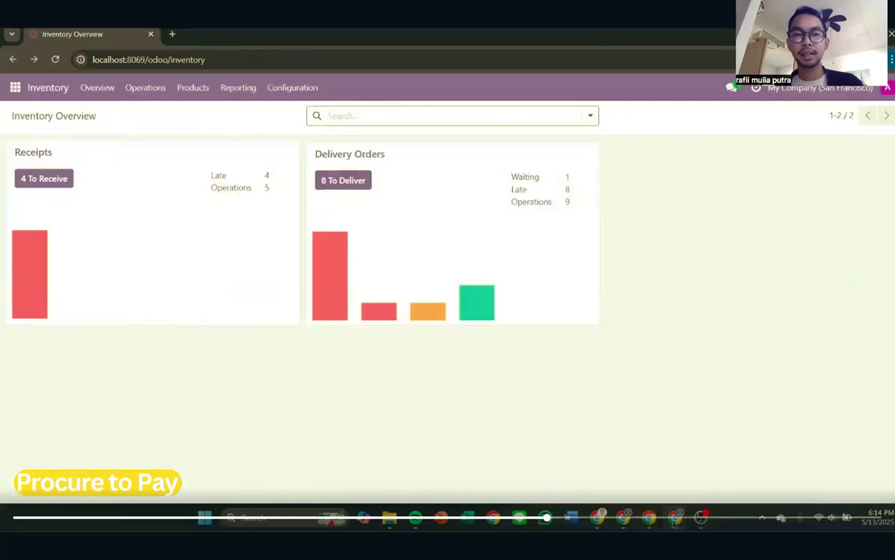
{"action": "mouse_move", "coordinate": [672, 520]}
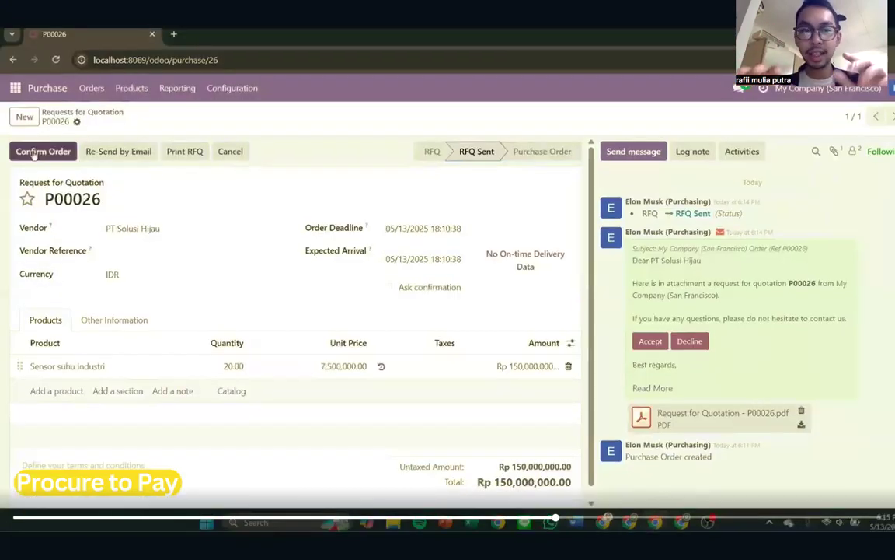
{"action": "left_click", "coordinate": [34, 154]}
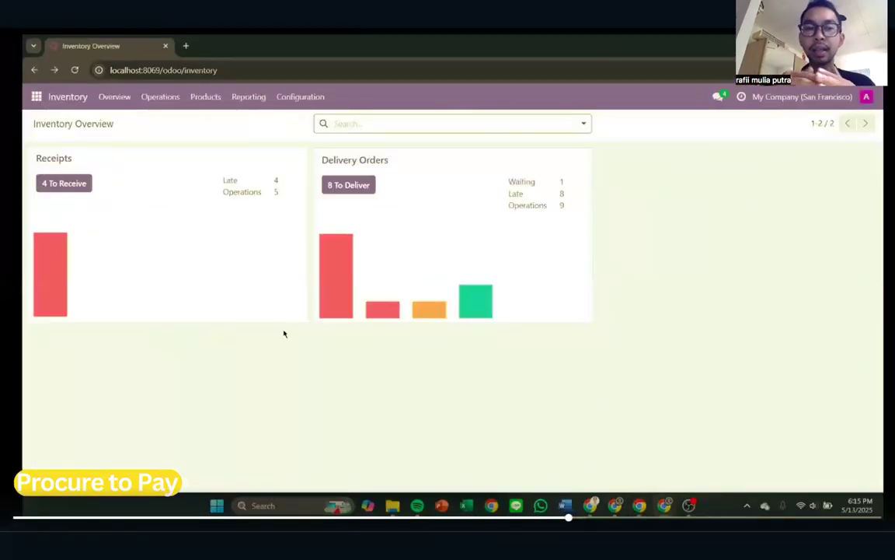
- Open today's pending receipt from PT Solusi Hijau and validate the delivery of 20 Sensor suhu industri
{"action": "left_click", "coordinate": [54, 185]}
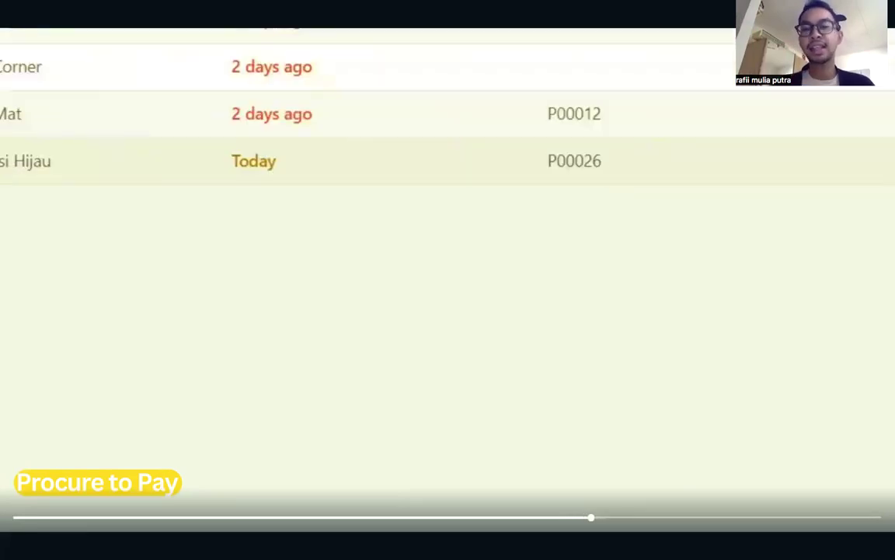
{"action": "left_click", "coordinate": [277, 189]}
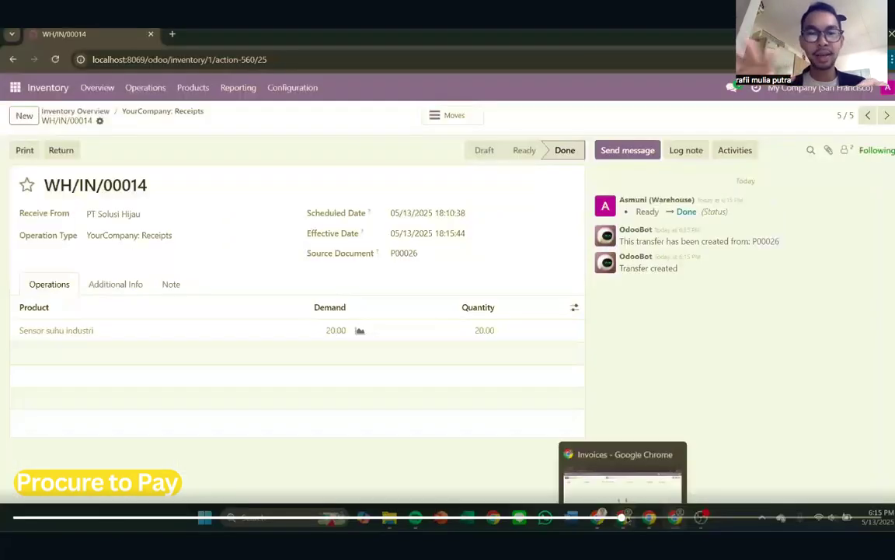
{"action": "mouse_move", "coordinate": [618, 455]}
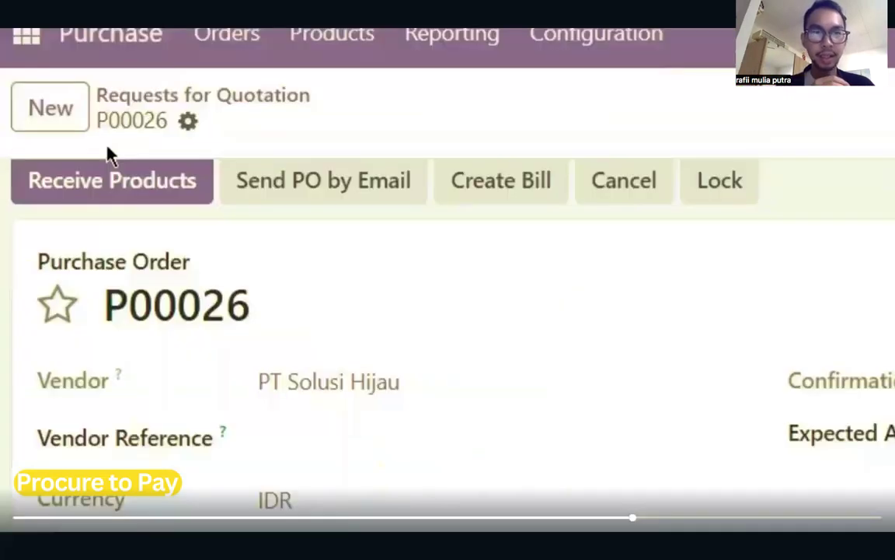
- Check the receipt linked to the PT Solusi Hijau purchase order, and create the vendor bill from that order
{"action": "scroll", "coordinate": [53, 149], "scroll_direction": "up", "scroll_amount": 1}
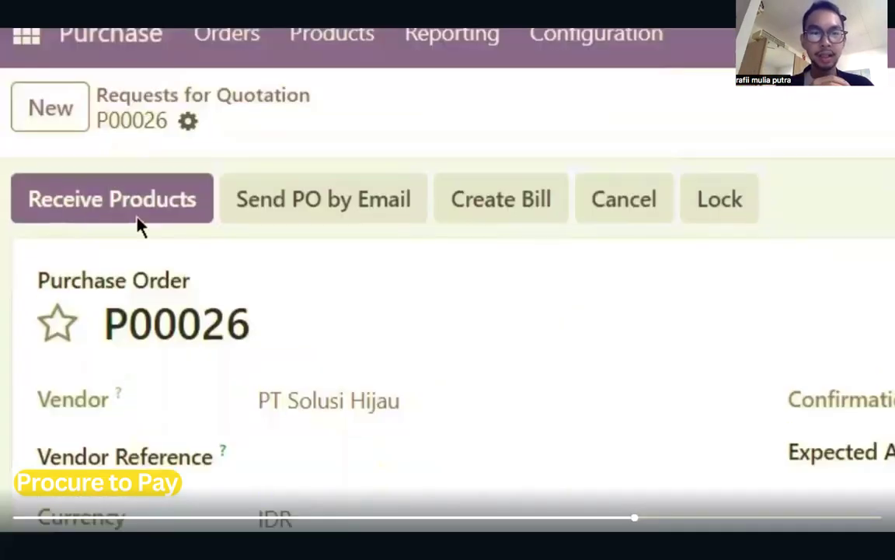
{"action": "left_click", "coordinate": [136, 224]}
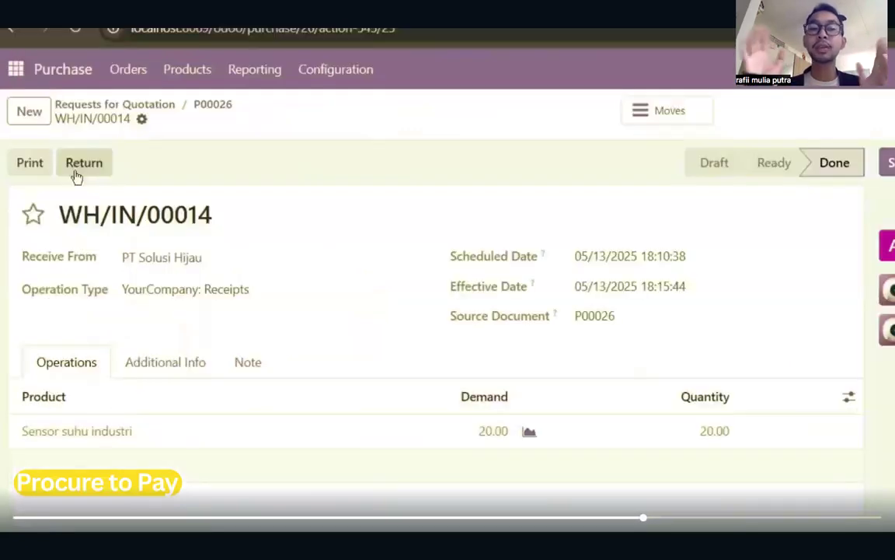
{"action": "left_click", "coordinate": [58, 77]}
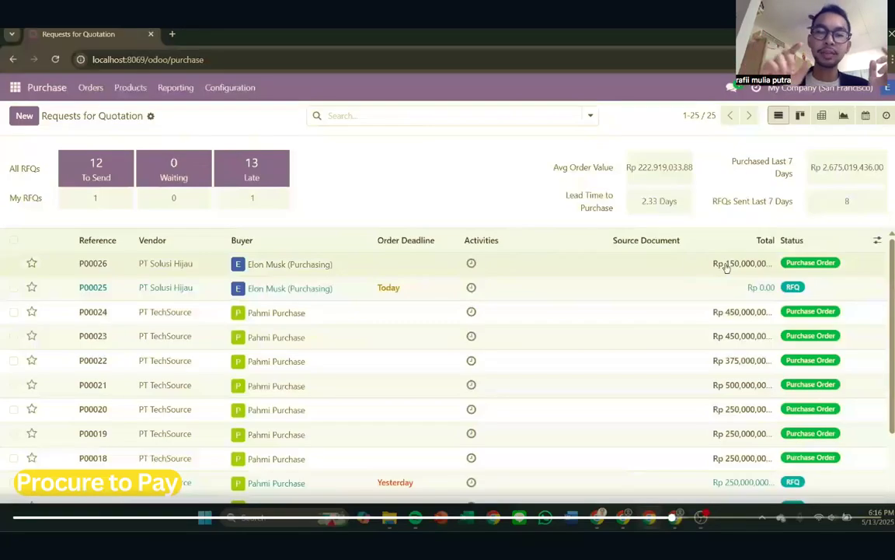
{"action": "left_click", "coordinate": [726, 267]}
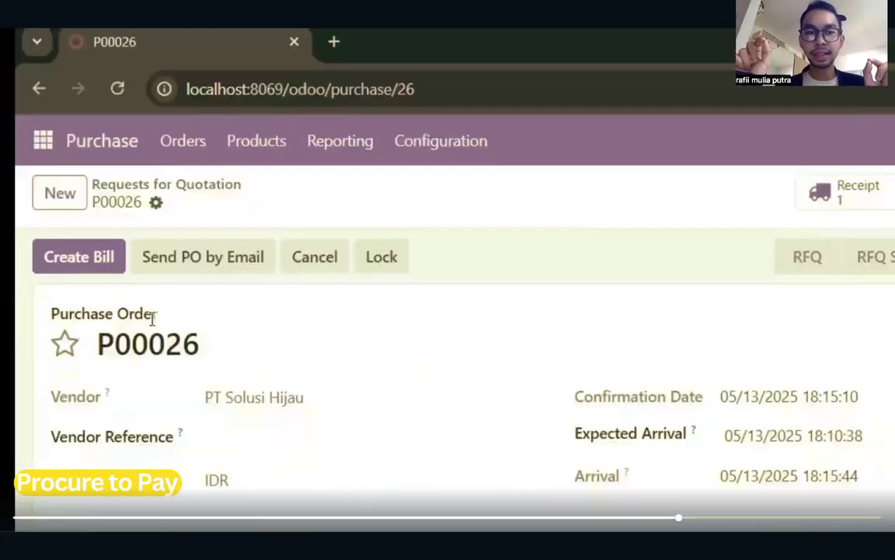
{"action": "left_click", "coordinate": [69, 270]}
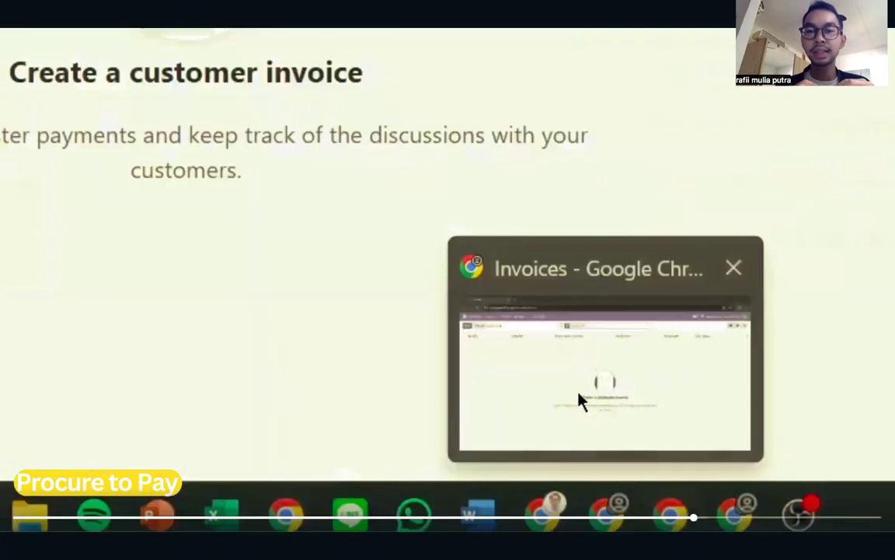
- Switch to the finance user's Invoicing window and open PT Solusi Hijau's draft vendor bill that is due today
{"action": "left_click", "coordinate": [579, 401]}
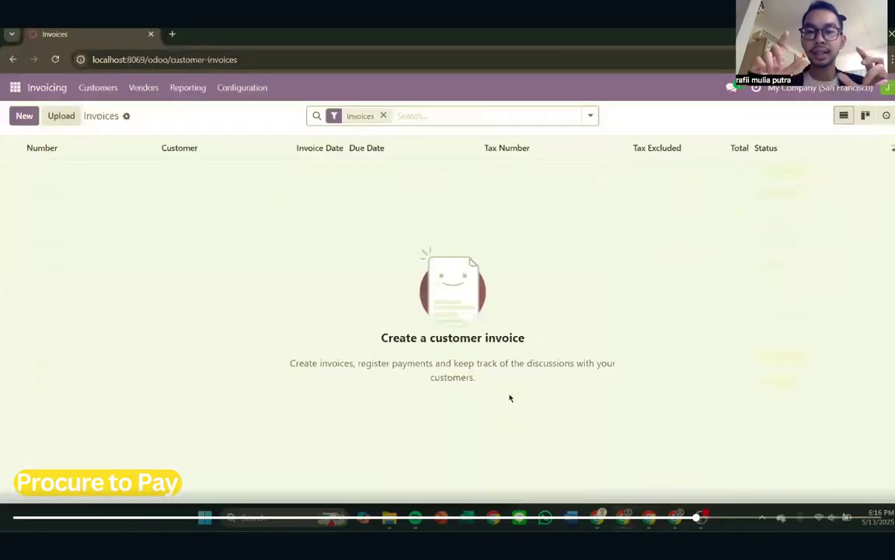
{"action": "left_click", "coordinate": [146, 89]}
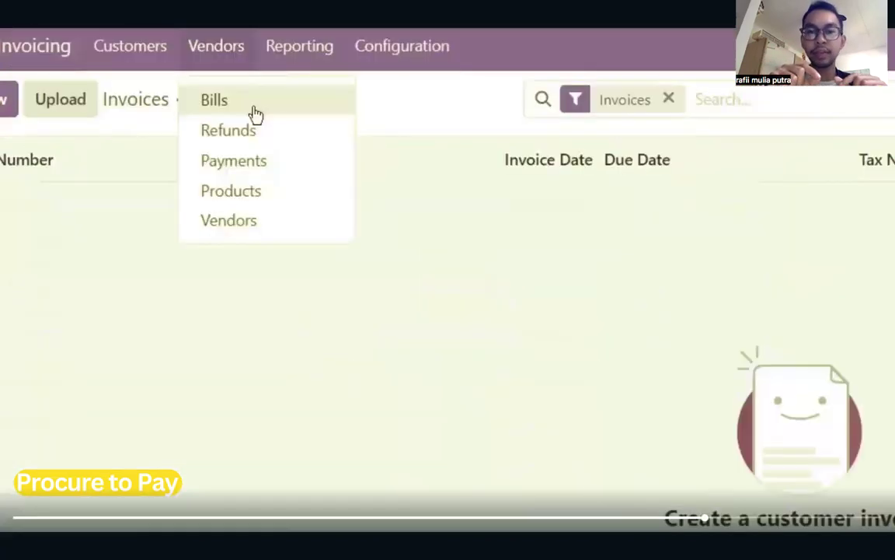
{"action": "left_click", "coordinate": [255, 114]}
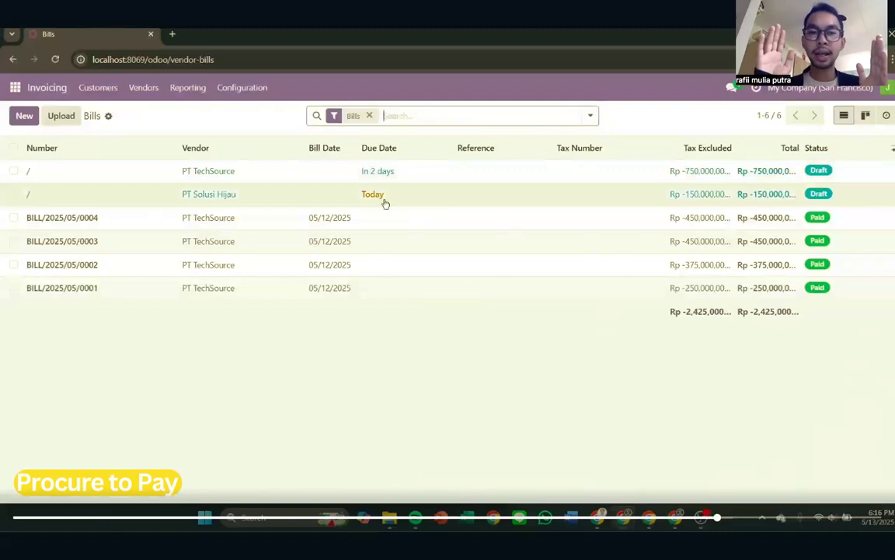
{"action": "mouse_move", "coordinate": [386, 201]}
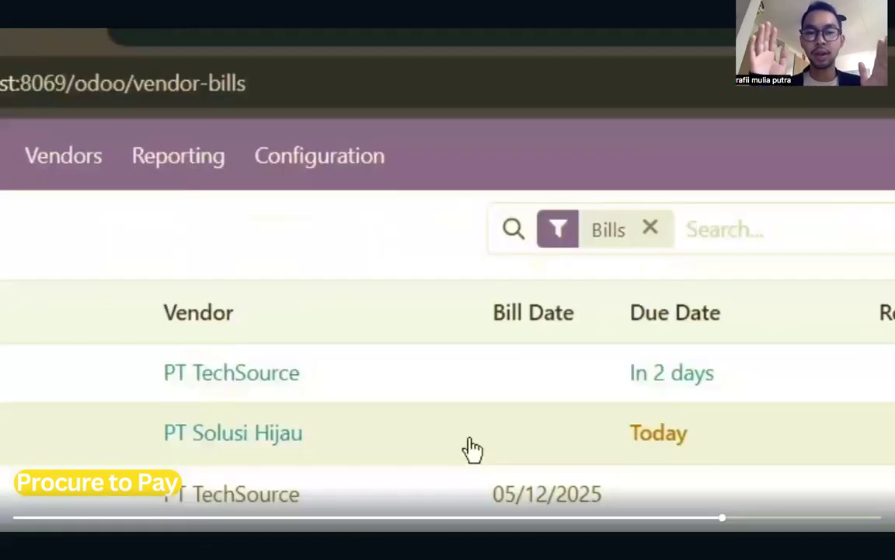
{"action": "left_click", "coordinate": [305, 201]}
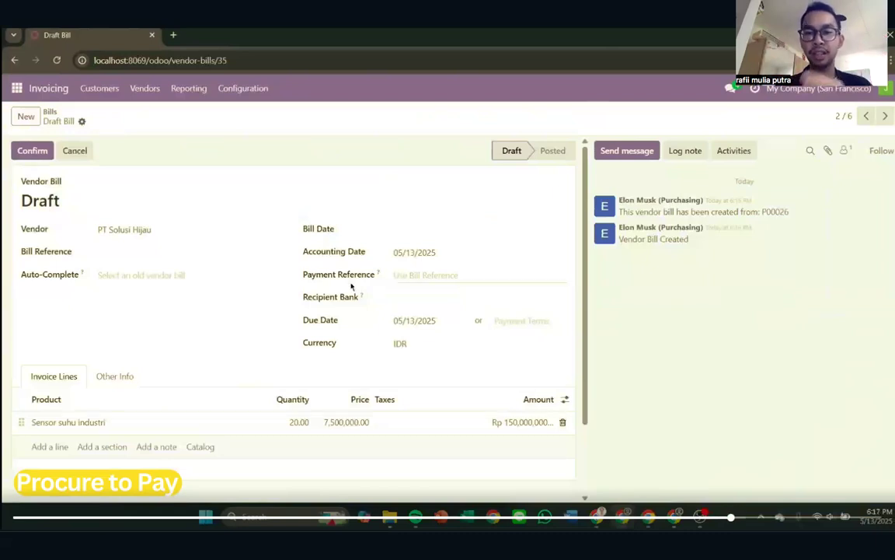
- Set the bill date of the PT Solusi Hijau draft bill to 05/13/2025
{"action": "scroll", "coordinate": [366, 328], "scroll_direction": "down", "scroll_amount": 1}
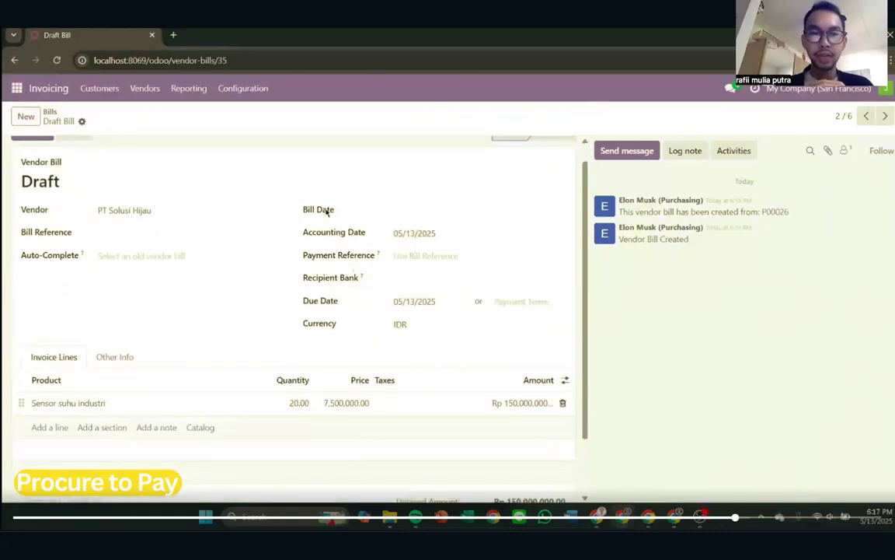
{"action": "left_click", "coordinate": [419, 213]}
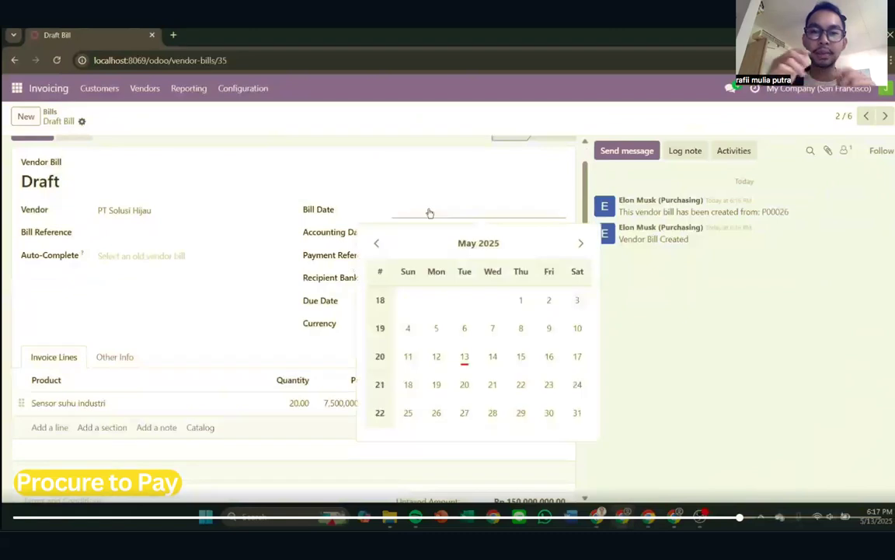
{"action": "left_click", "coordinate": [464, 360]}
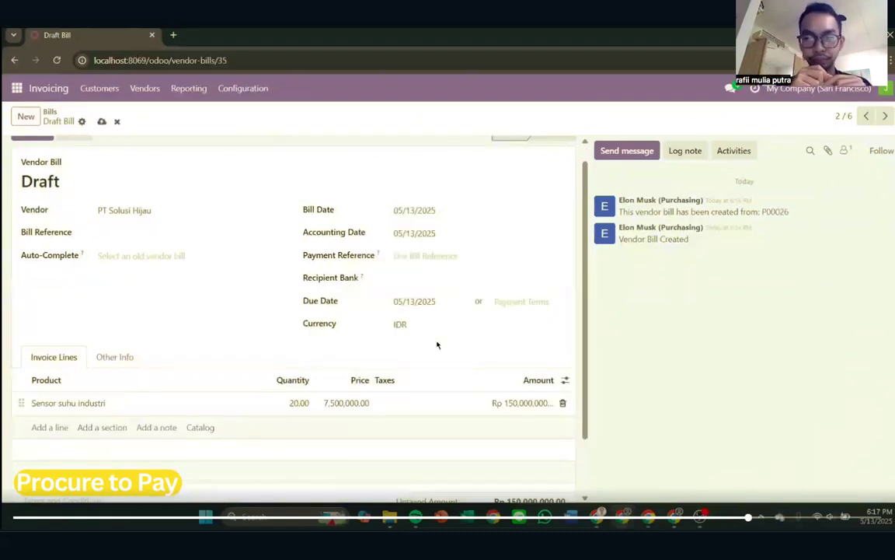
{"action": "scroll", "coordinate": [437, 346], "scroll_direction": "up", "scroll_amount": 1}
{"action": "scroll", "coordinate": [438, 345], "scroll_direction": "up", "scroll_amount": 1}
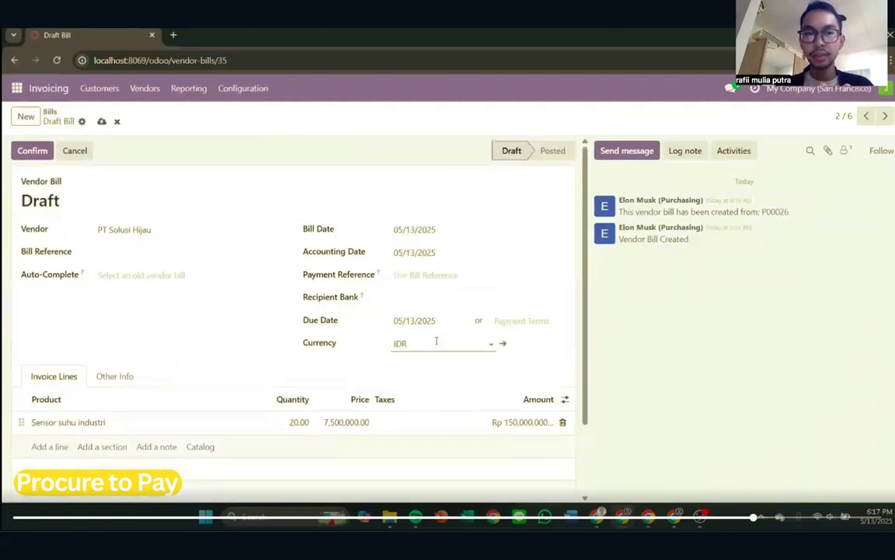
- Confirm the vendor bill and create its full payment through the Bank journal with Manual Payment
{"action": "left_click", "coordinate": [31, 151]}
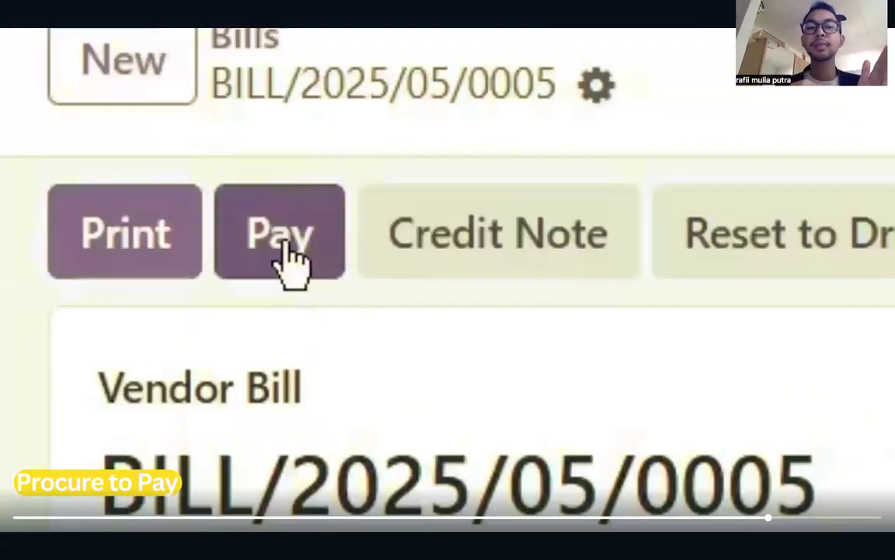
{"action": "left_click", "coordinate": [288, 245]}
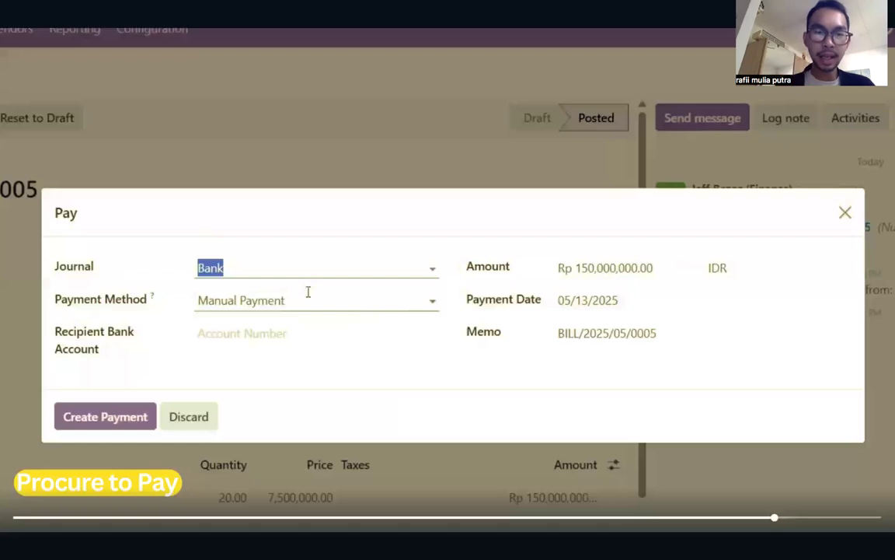
{"action": "left_click", "coordinate": [77, 419]}
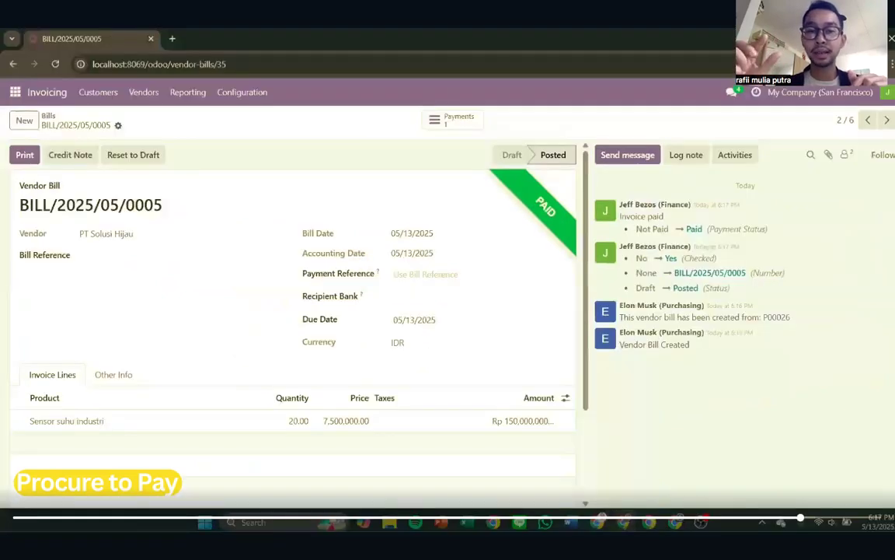
- Review the PT Solusi Hijau receipt in the warehouse window and the bill in the purchasing window, reloading both pages
{"action": "mouse_move", "coordinate": [649, 522]}
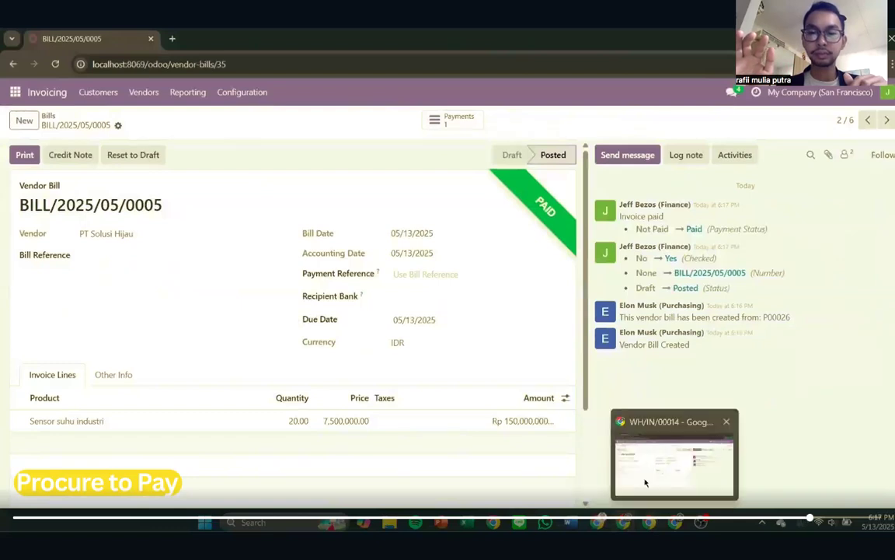
{"action": "left_click", "coordinate": [675, 469]}
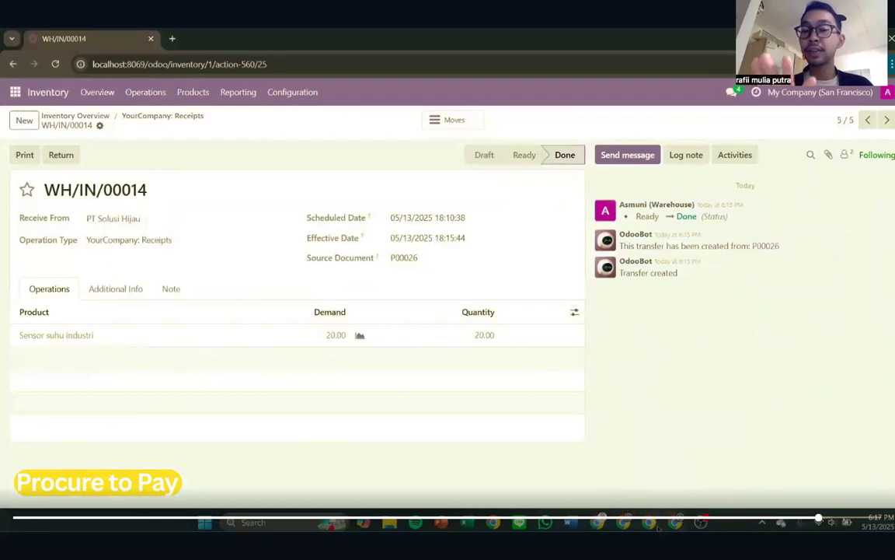
{"action": "mouse_move", "coordinate": [654, 525]}
{"action": "left_click", "coordinate": [633, 470]}
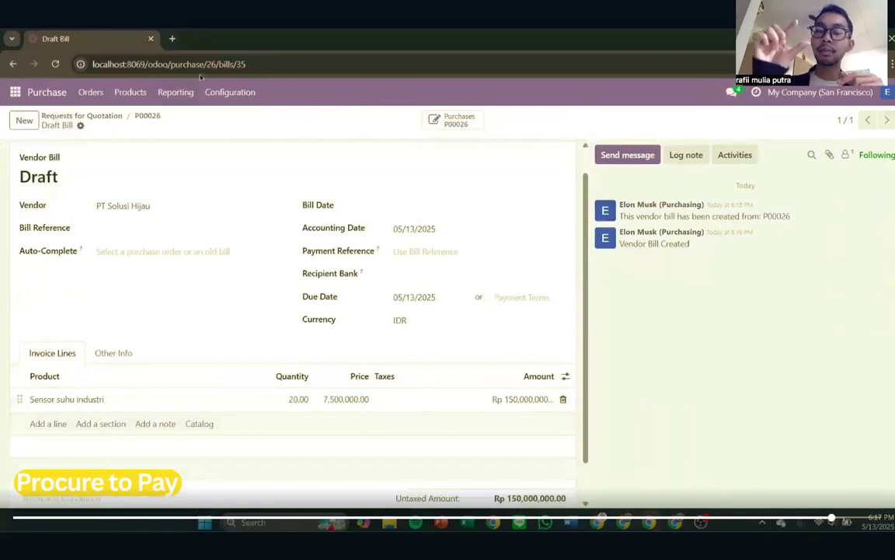
{"action": "left_click", "coordinate": [226, 65]}
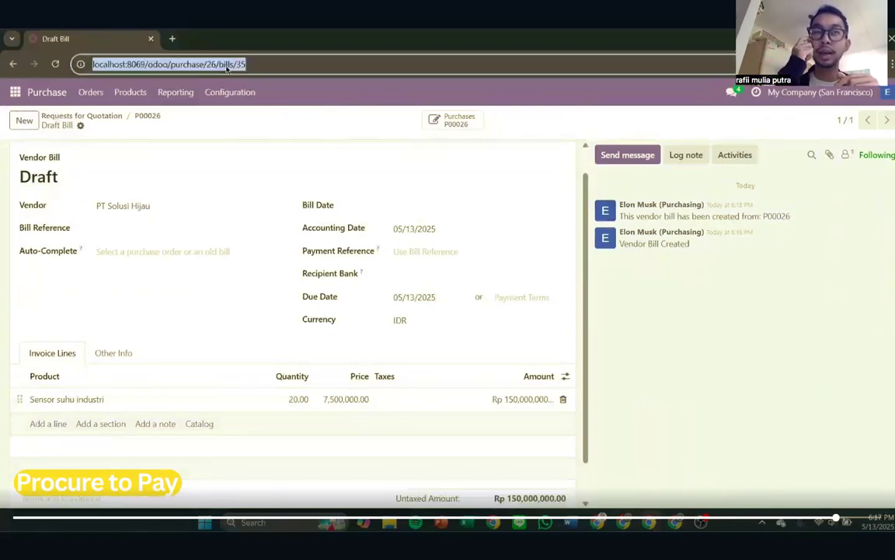
{"action": "left_click", "coordinate": [54, 66]}
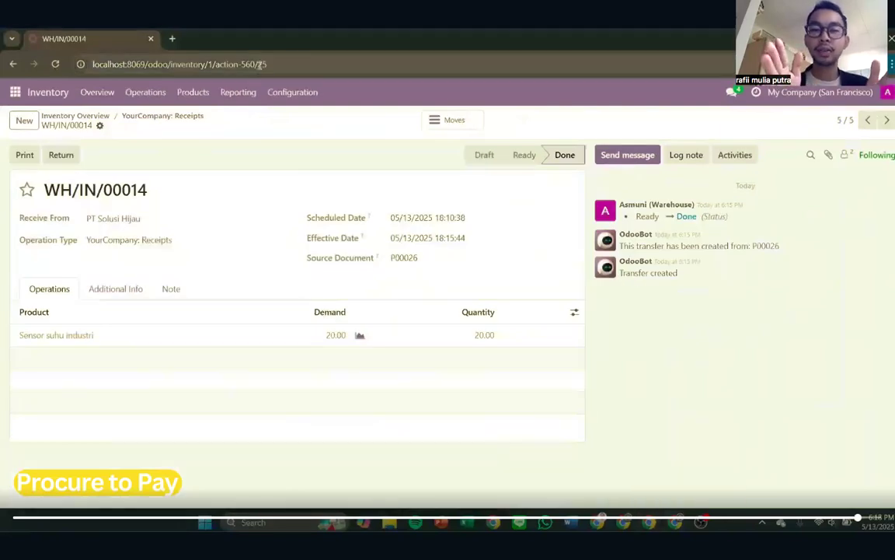
{"action": "left_click", "coordinate": [54, 65]}
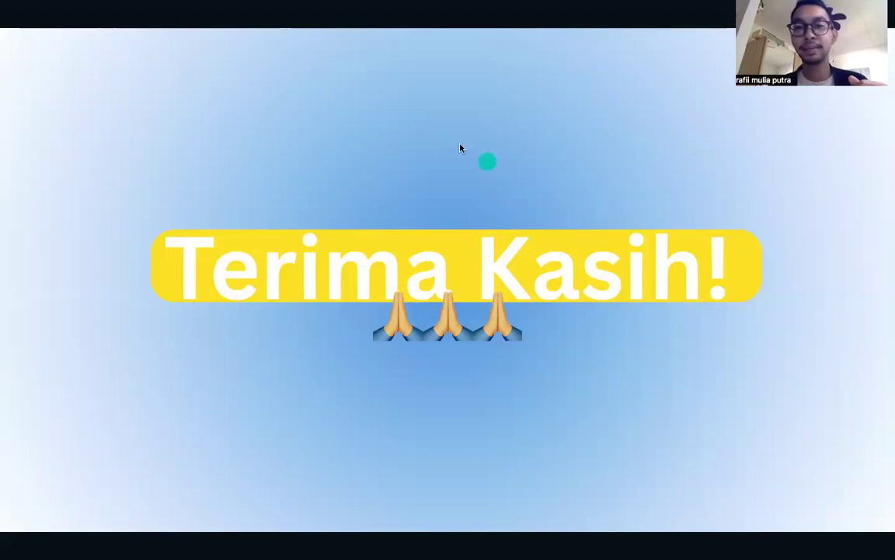
{"action": "left_click", "coordinate": [378, 39]}
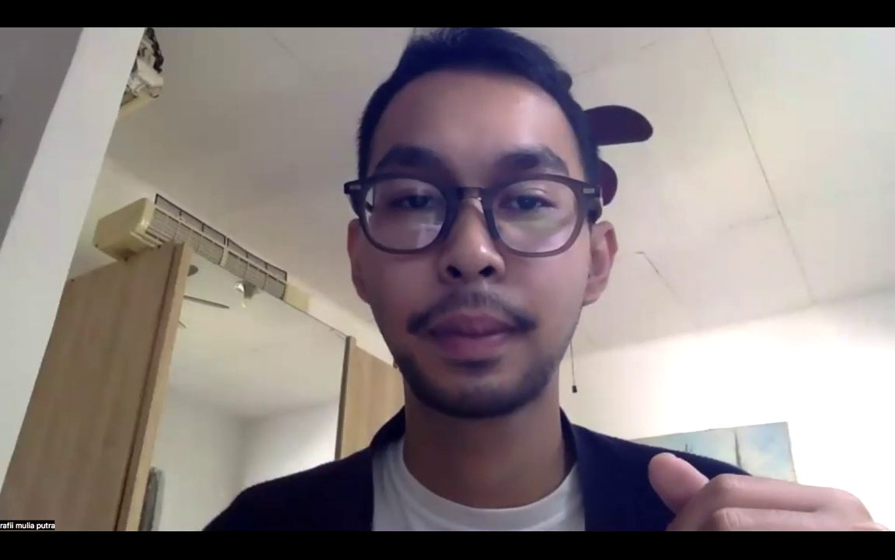